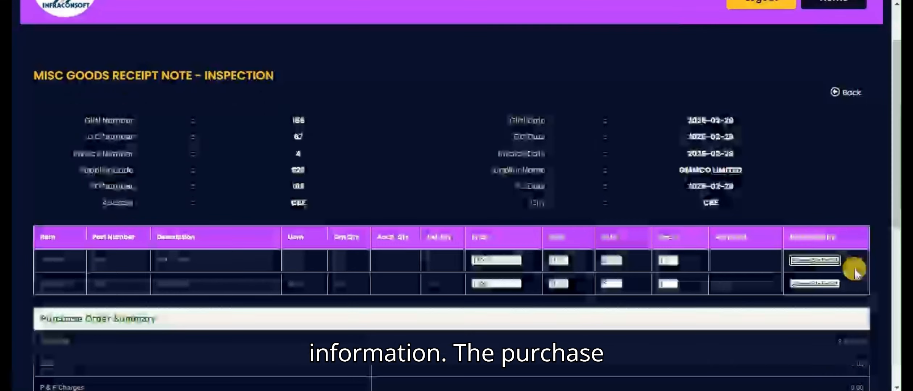
Review the GMMCO LIMITED goods receipt note through its remarks and update the basket to finalize the bill.
{"action": "left_click_drag", "start_coordinate": [893, 214], "coordinate": [892, 287]}
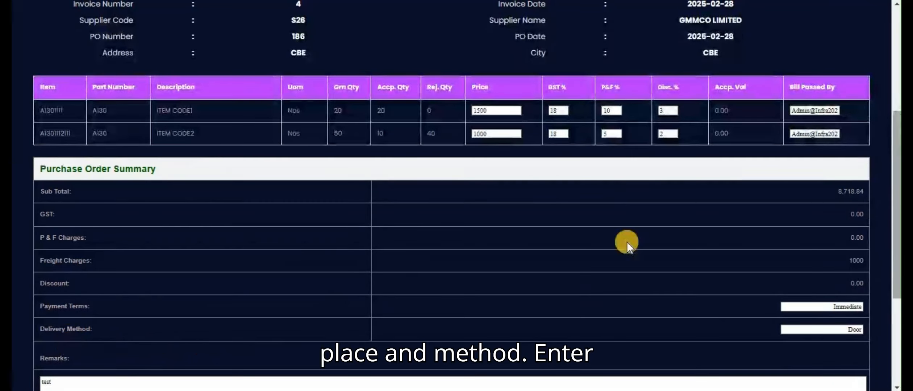
{"action": "left_click_drag", "start_coordinate": [898, 217], "coordinate": [898, 232]}
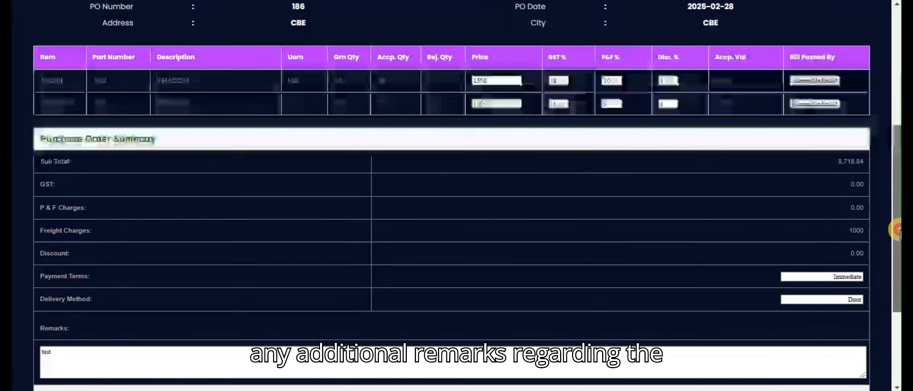
{"action": "left_click", "coordinate": [227, 361]}
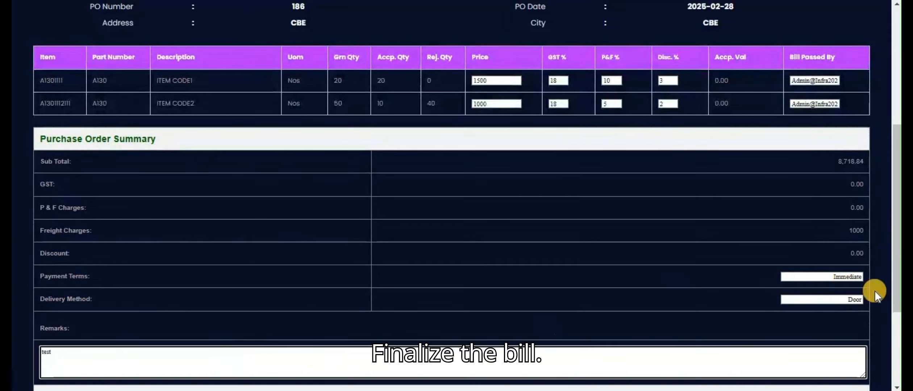
{"action": "left_click_drag", "start_coordinate": [894, 295], "coordinate": [897, 342]}
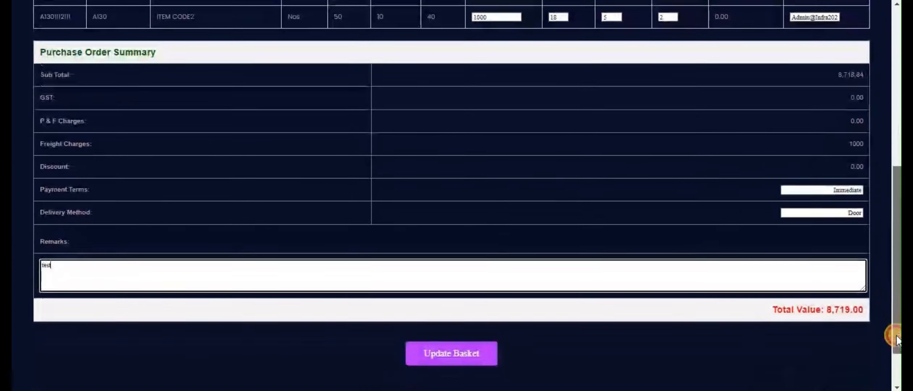
{"action": "left_click", "coordinate": [466, 345]}
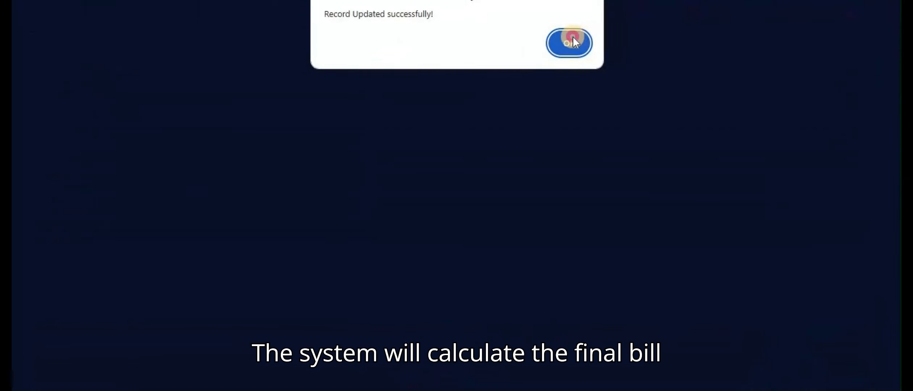
{"action": "left_click", "coordinate": [572, 42]}
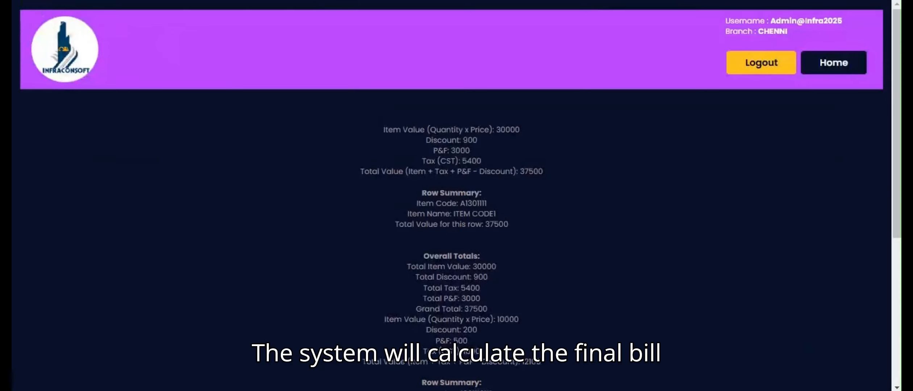
Return from the bill calculation page through the miscellaneous GRN list to the branch bill passing menu.
{"action": "key", "text": "alt+Left"}
{"action": "left_click_drag", "start_coordinate": [813, 319], "coordinate": [871, 319]}
{"action": "left_click_drag", "start_coordinate": [815, 83], "coordinate": [859, 178]}
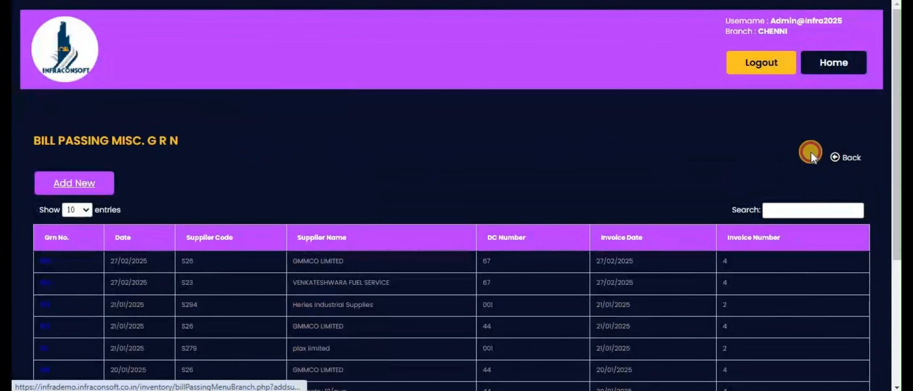
{"action": "left_click", "coordinate": [49, 4]}
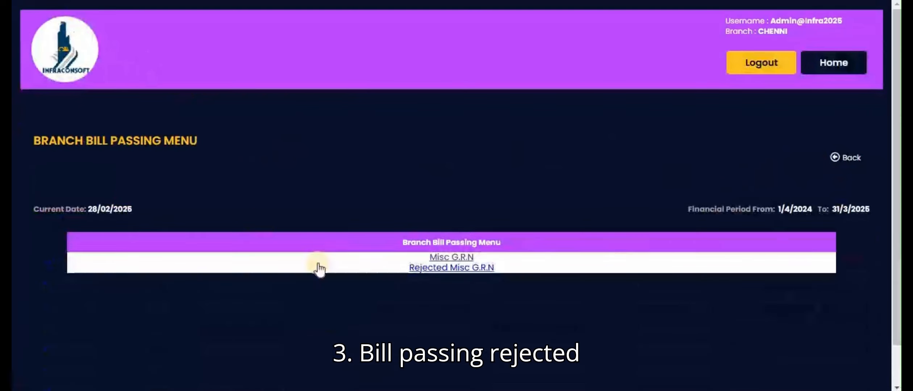
Open the rejected miscellaneous GRN list and review the item and charge details of the GMMCO LIMITED entry dated 21/01/2025.
{"action": "left_click", "coordinate": [435, 269]}
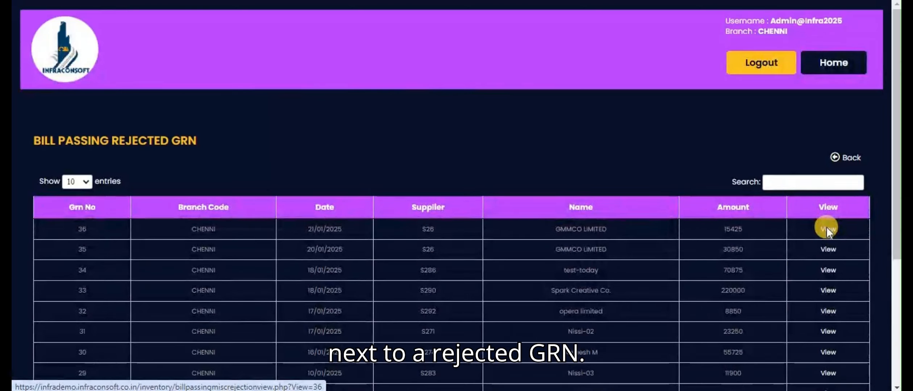
{"action": "left_click", "coordinate": [828, 229]}
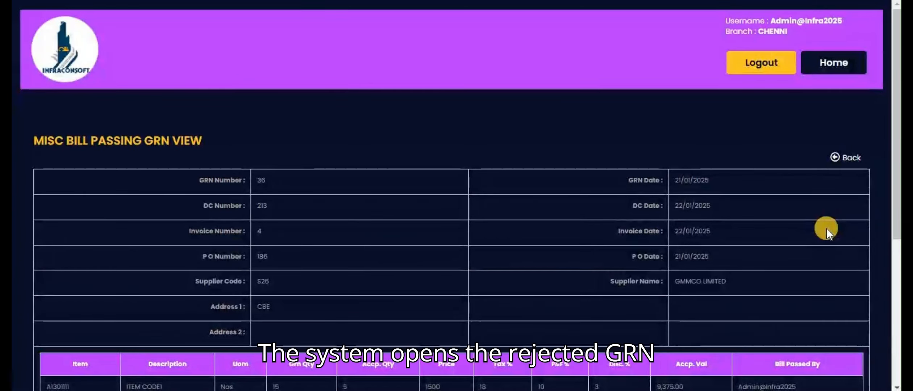
{"action": "left_click_drag", "start_coordinate": [894, 218], "coordinate": [893, 246]}
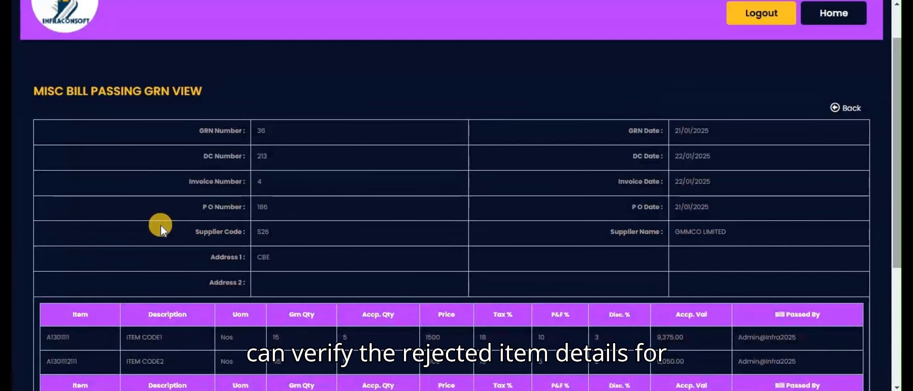
{"action": "scroll", "coordinate": [160, 225], "scroll_direction": "down", "scroll_amount": 5}
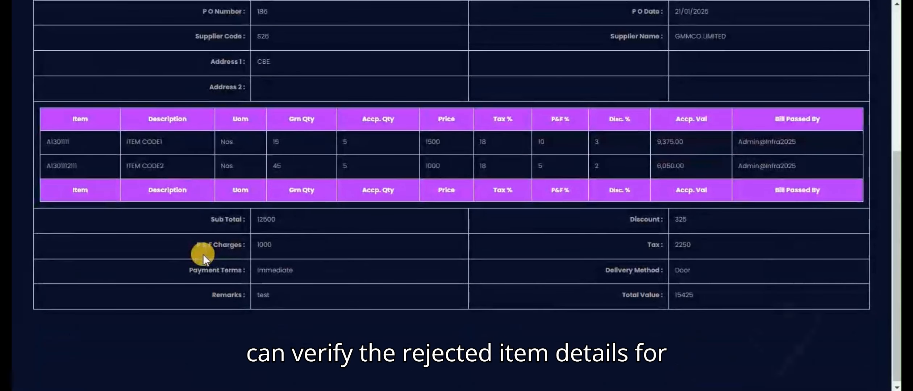
{"action": "scroll", "coordinate": [203, 254], "scroll_direction": "up", "scroll_amount": 2}
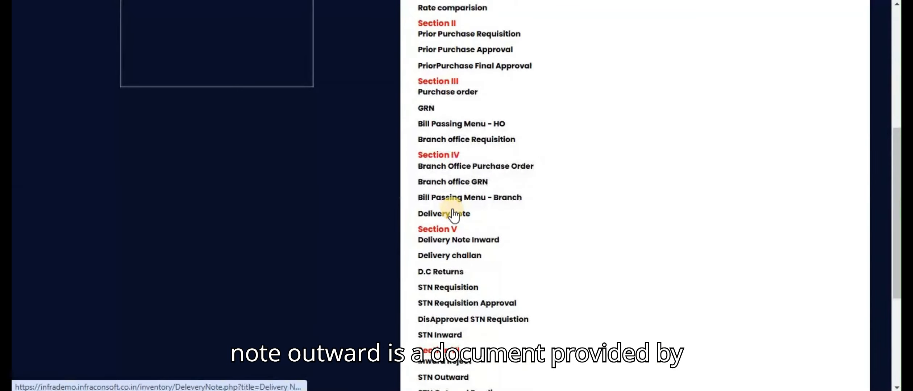
Open the Delivery Note module and start a new delivery note entry.
{"action": "left_click", "coordinate": [453, 214]}
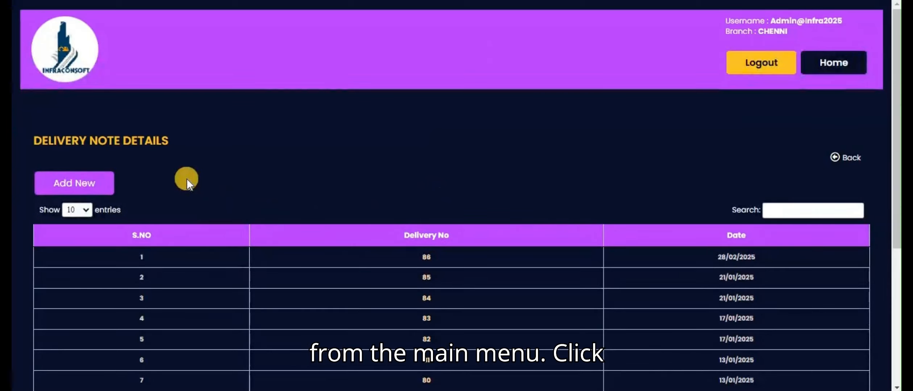
{"action": "left_click", "coordinate": [77, 184]}
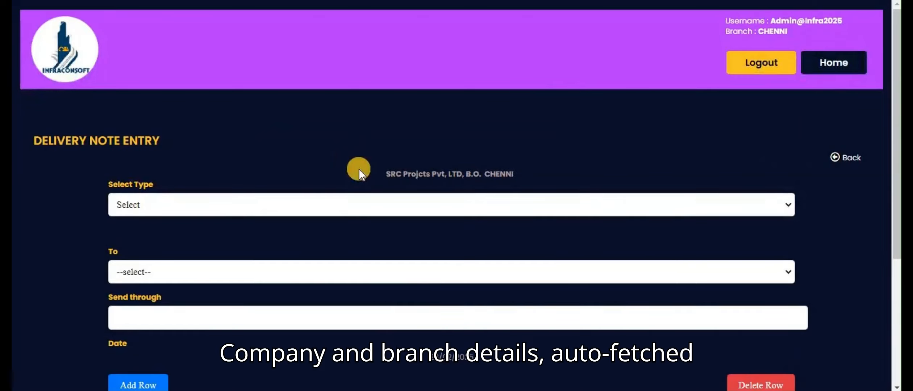
{"action": "left_click_drag", "start_coordinate": [386, 174], "coordinate": [520, 171]}
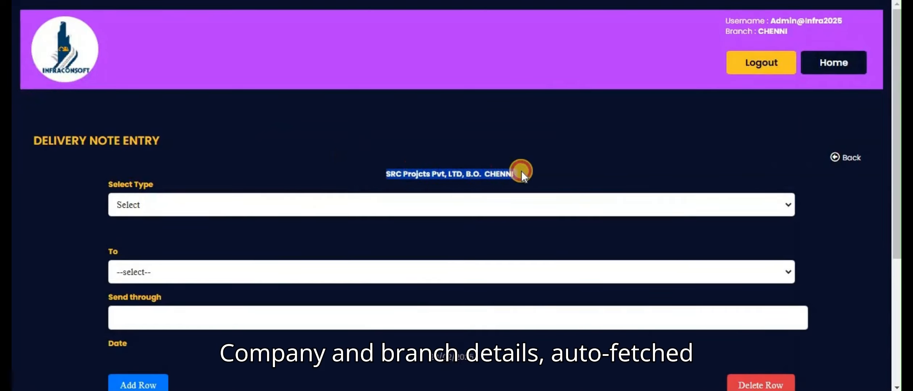
{"action": "left_click_drag", "start_coordinate": [892, 147], "coordinate": [895, 196]}
{"action": "left_click", "coordinate": [321, 93]}
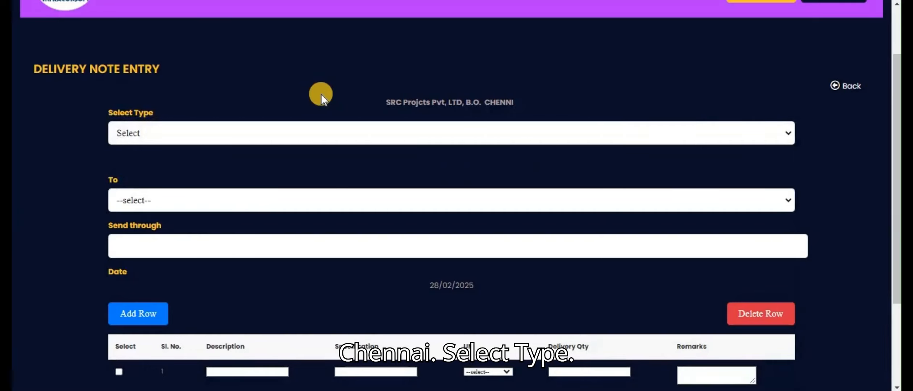
Set the delivery note type to Supplier and choose Leyland as the supplier.
{"action": "left_click", "coordinate": [284, 131]}
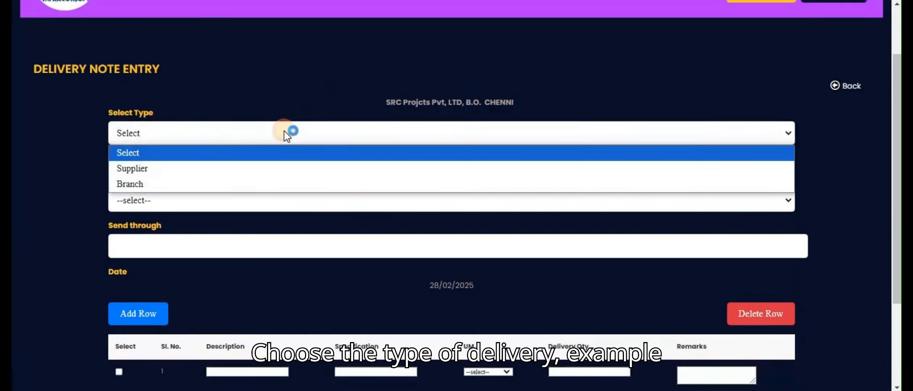
{"action": "left_click", "coordinate": [203, 167]}
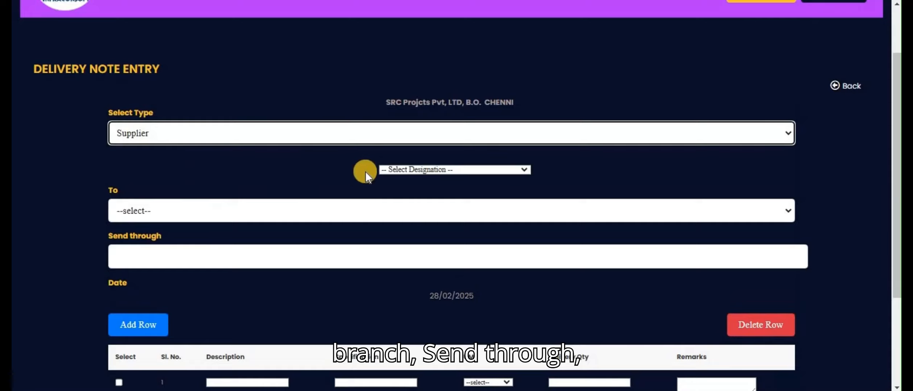
{"action": "left_click", "coordinate": [393, 169]}
{"action": "left_click", "coordinate": [407, 139]}
Set the delivery note's destination to NCTPS and fill in the name of the person it is sent through.
{"action": "left_click", "coordinate": [229, 217]}
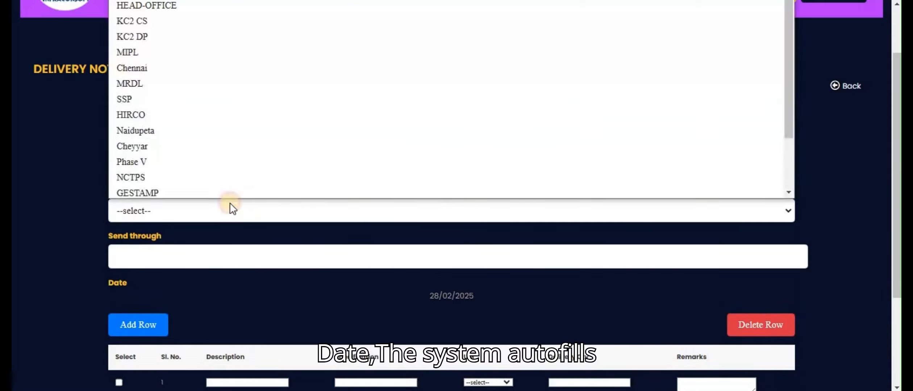
{"action": "left_click", "coordinate": [230, 169]}
{"action": "left_click", "coordinate": [214, 259]}
{"action": "left_click", "coordinate": [205, 288]}
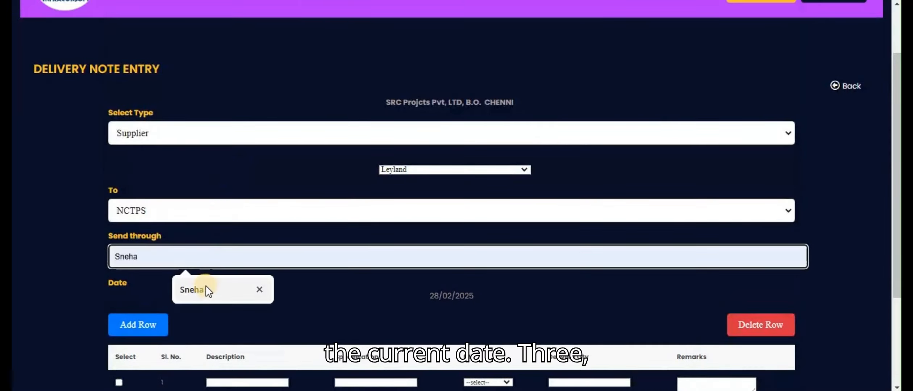
{"action": "left_click", "coordinate": [427, 299]}
{"action": "left_click_drag", "start_coordinate": [427, 299], "coordinate": [437, 299]}
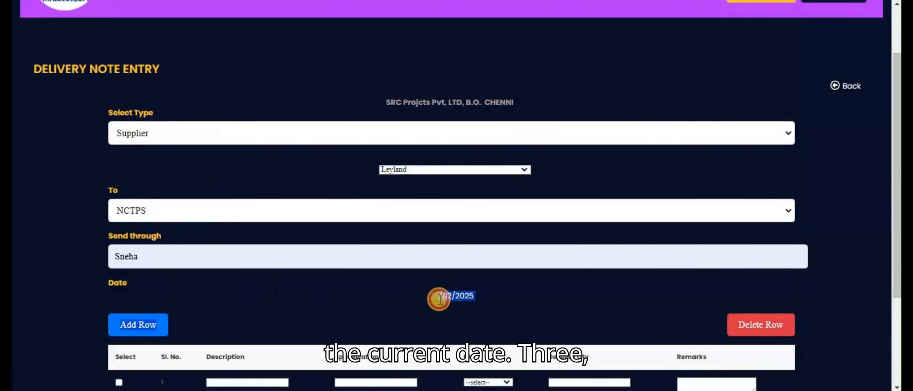
{"action": "left_click", "coordinate": [268, 308]}
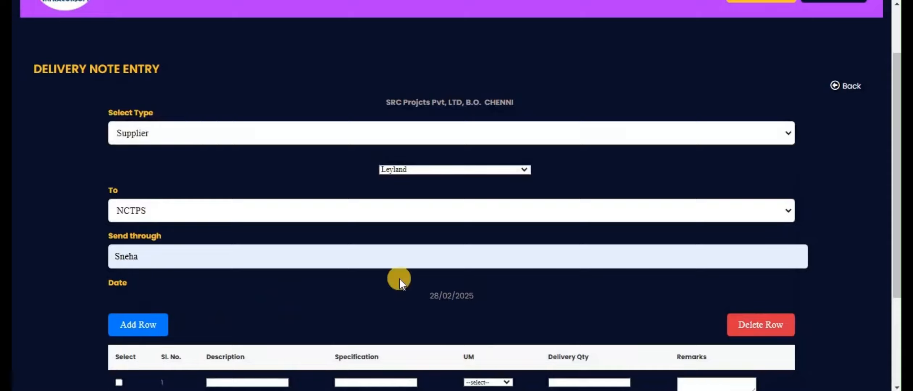
Add a second item row and fill the first row with description steel rods and specification 6 meteres.
{"action": "left_click_drag", "start_coordinate": [896, 244], "coordinate": [896, 304]}
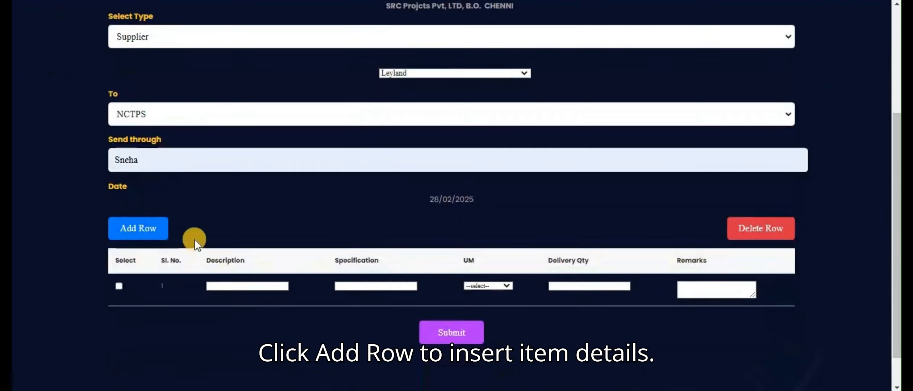
{"action": "left_click", "coordinate": [143, 228]}
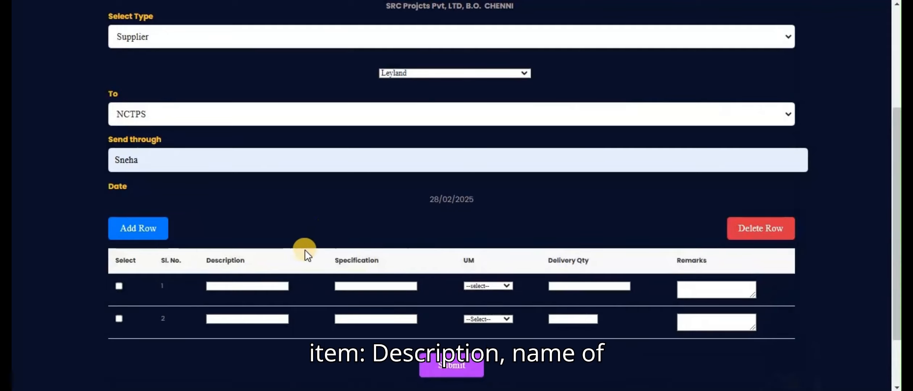
{"action": "left_click", "coordinate": [247, 289]}
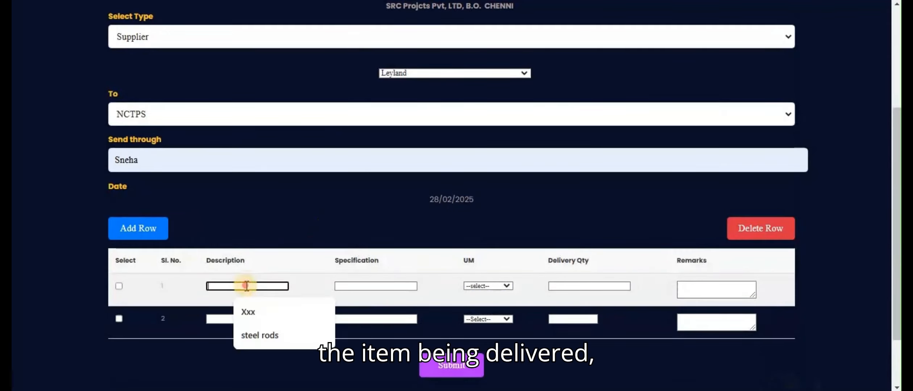
{"action": "left_click", "coordinate": [250, 336]}
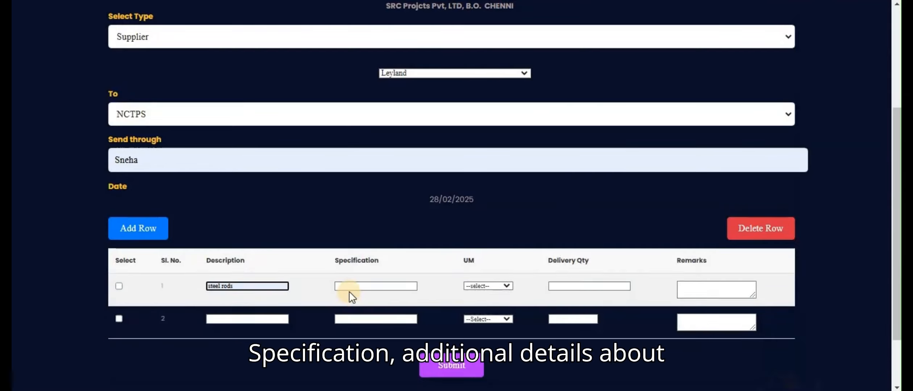
{"action": "left_click", "coordinate": [352, 287]}
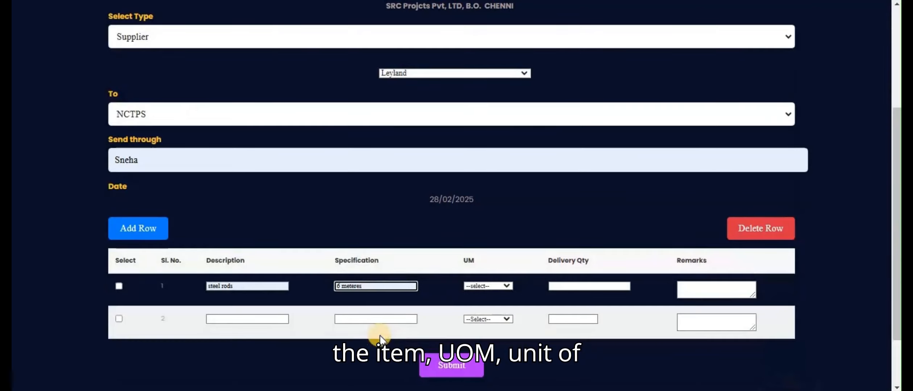
Set the steel rods row's unit to Length, its delivery quantity to 3 and its remarks to test.
{"action": "left_click", "coordinate": [483, 287]}
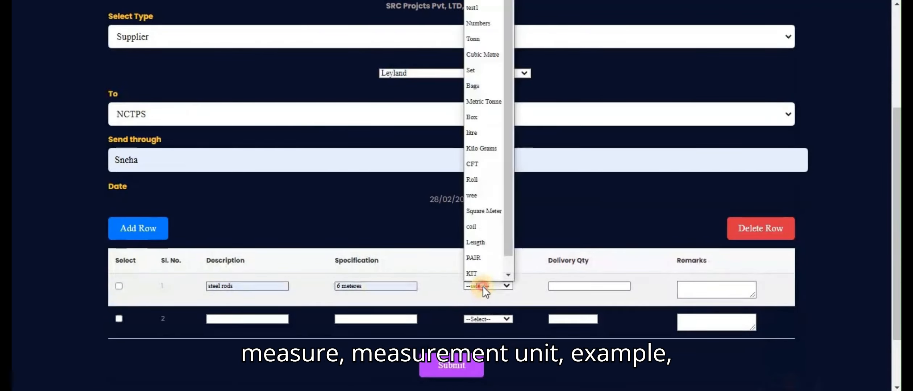
{"action": "left_click", "coordinate": [486, 247]}
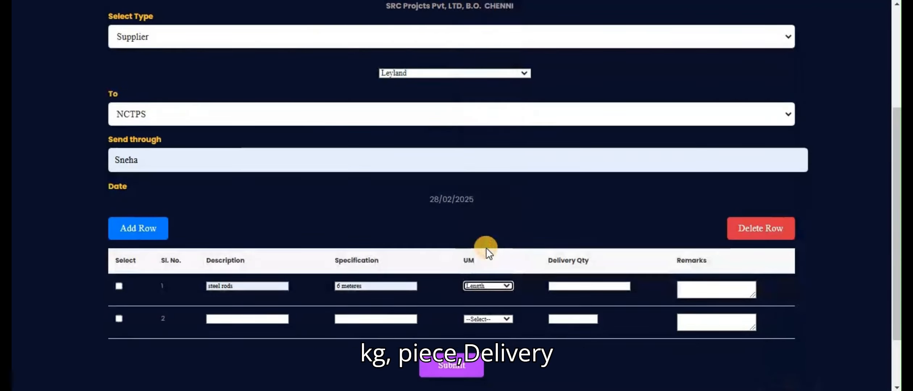
{"action": "left_click", "coordinate": [564, 285]}
{"action": "left_click", "coordinate": [556, 286]}
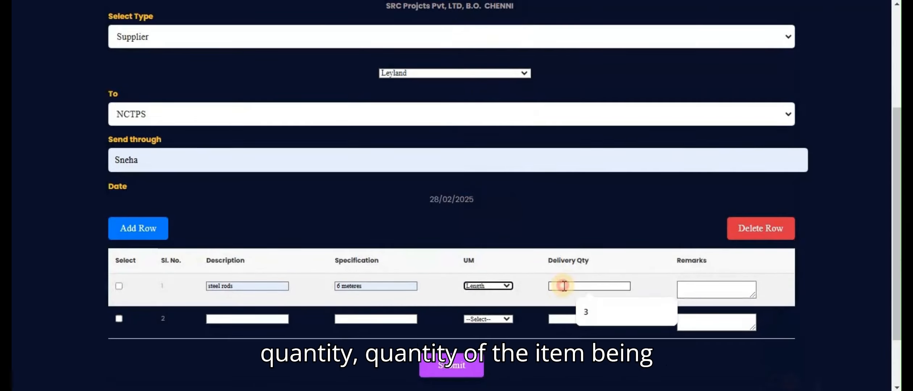
{"action": "left_click", "coordinate": [595, 311]}
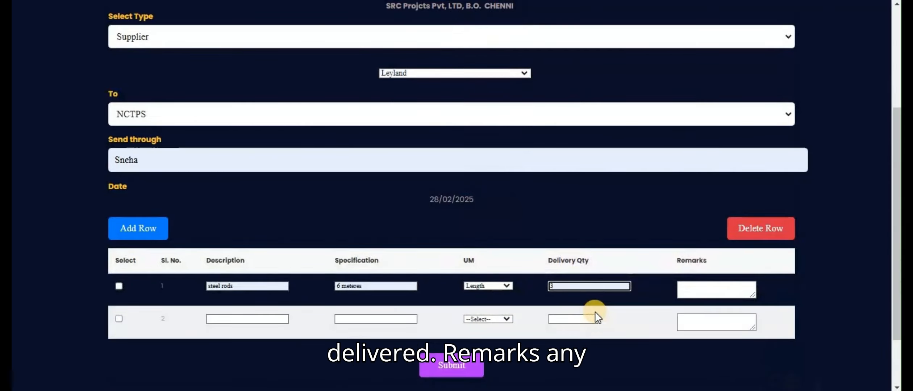
{"action": "left_click", "coordinate": [687, 292]}
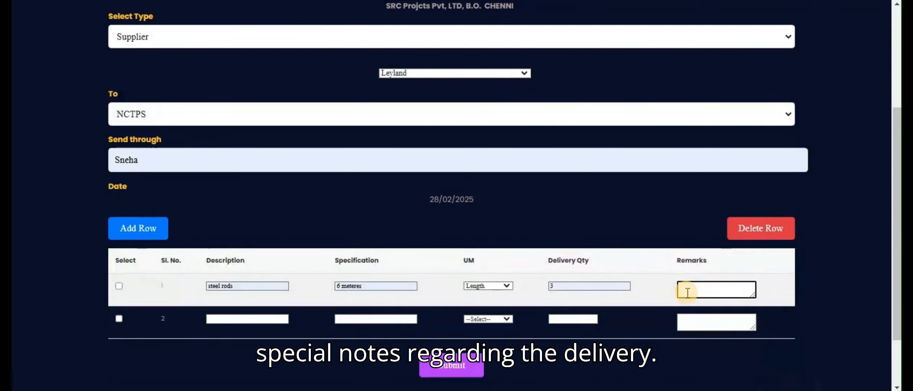
{"action": "type", "text": "test"}
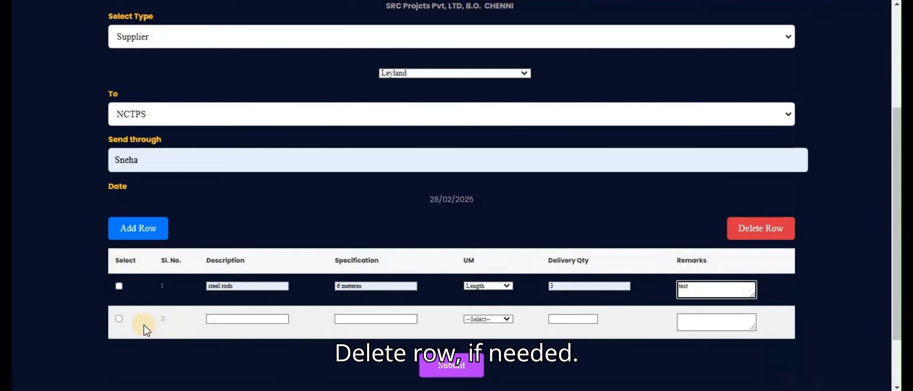
Delete the empty second item row and submit the delivery note with only the steel rods row.
{"action": "left_click", "coordinate": [118, 319]}
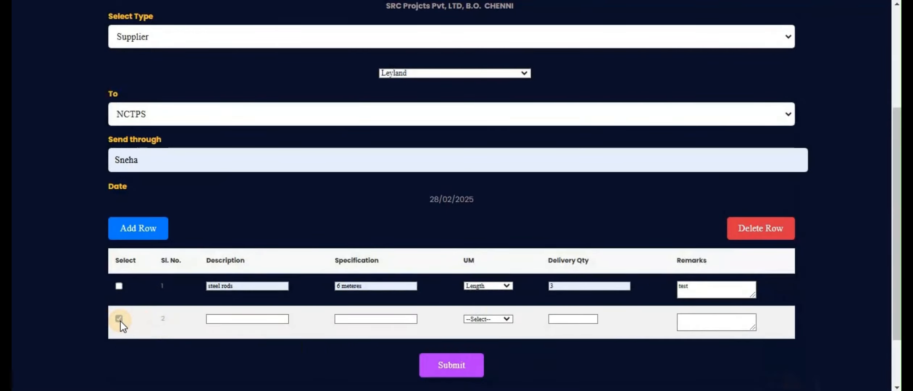
{"action": "left_click", "coordinate": [751, 231]}
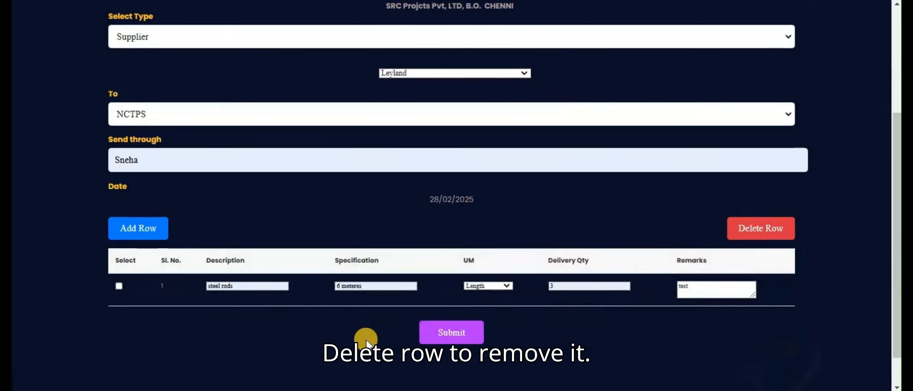
{"action": "mouse_move", "coordinate": [344, 390]}
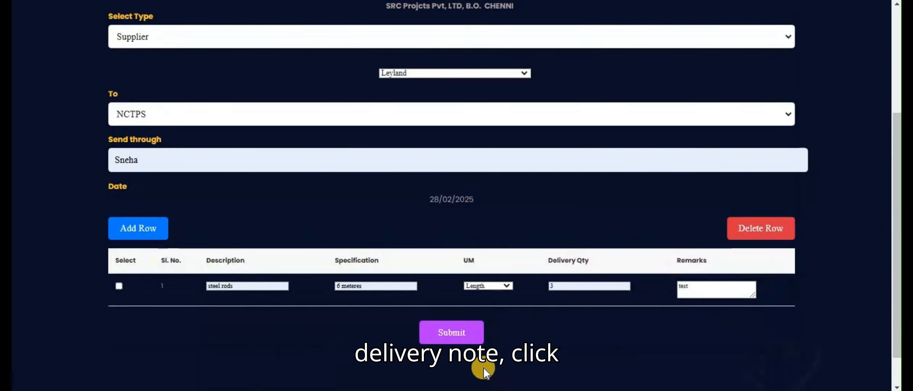
{"action": "left_click", "coordinate": [453, 338]}
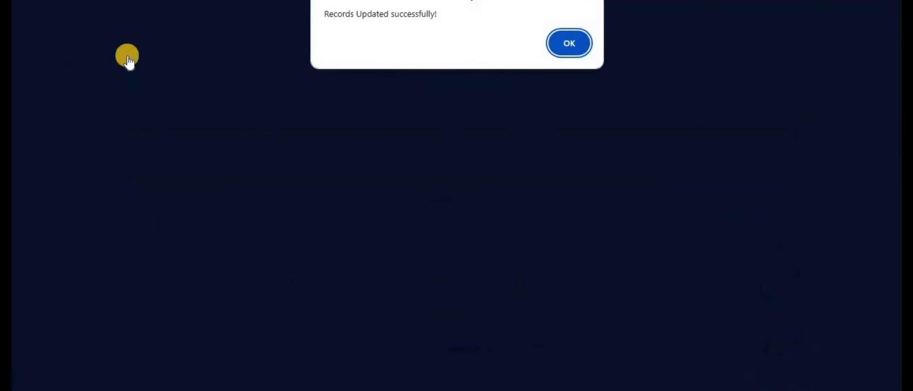
{"action": "left_click", "coordinate": [576, 42]}
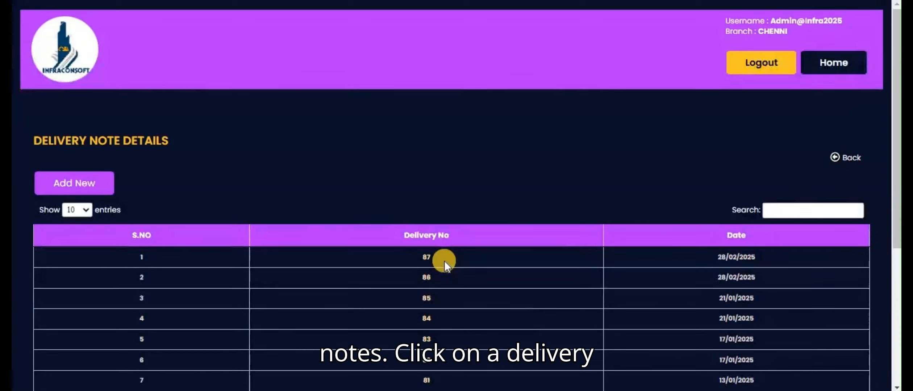
Open the newest delivery note from the delivery note list and print it.
{"action": "left_click", "coordinate": [427, 257]}
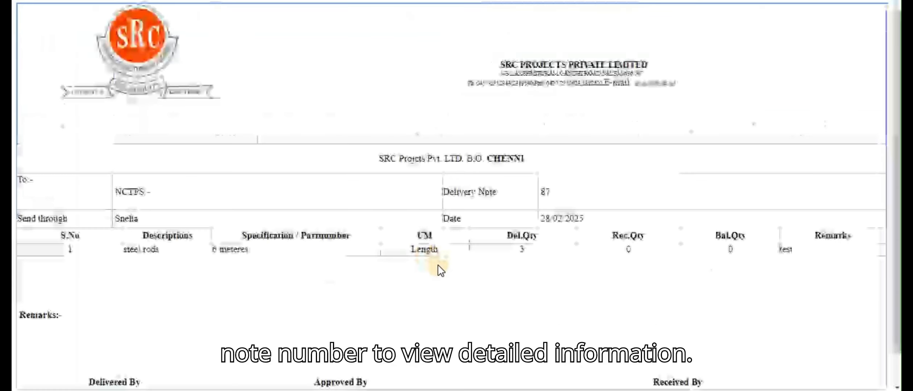
{"action": "scroll", "coordinate": [449, 370], "scroll_direction": "down", "scroll_amount": 1}
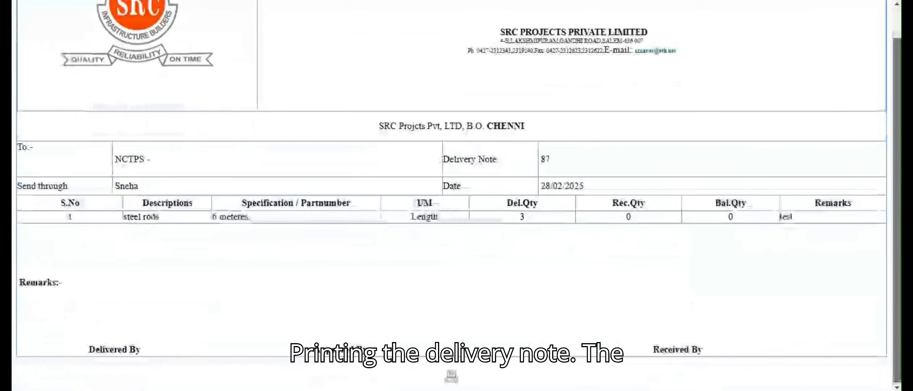
{"action": "left_click", "coordinate": [450, 376]}
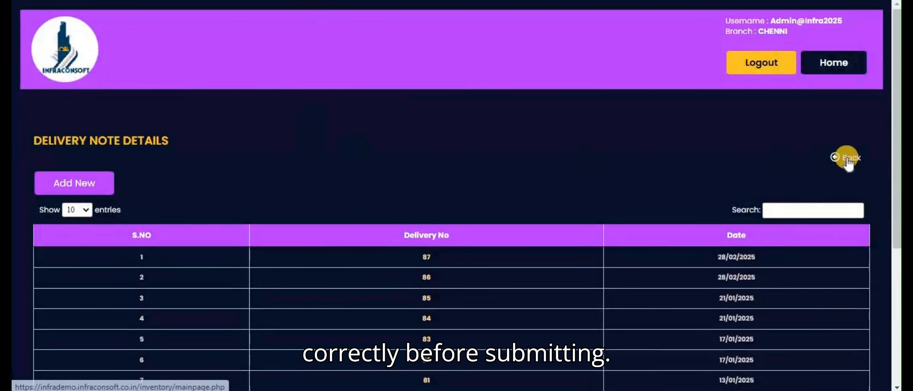
Return to the inventory main page and display the Inventory Transaction Modules down to Section V.
{"action": "left_click", "coordinate": [834, 156]}
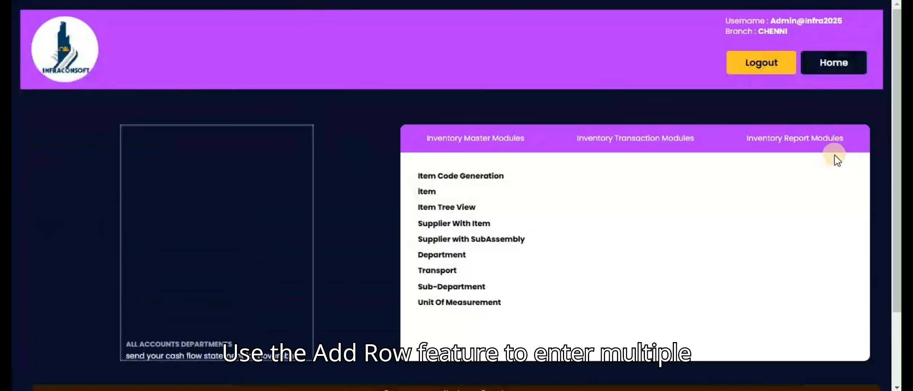
{"action": "left_click", "coordinate": [688, 142]}
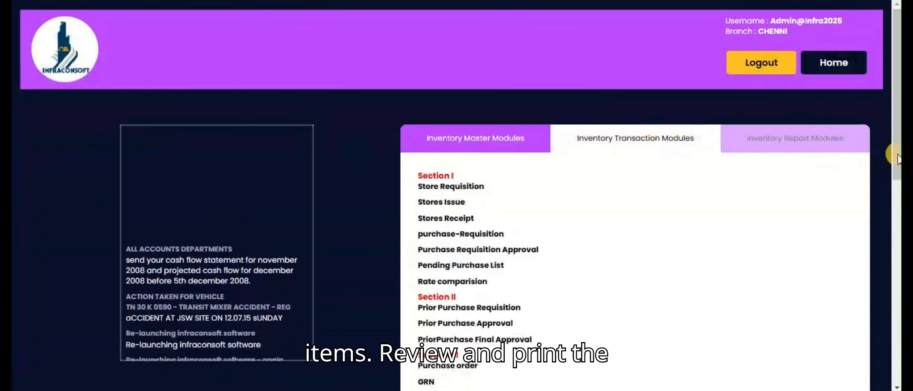
{"action": "left_click_drag", "start_coordinate": [895, 154], "coordinate": [895, 226]}
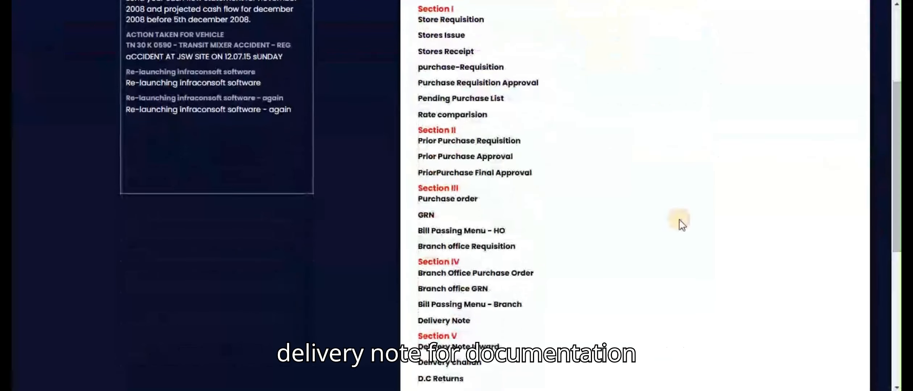